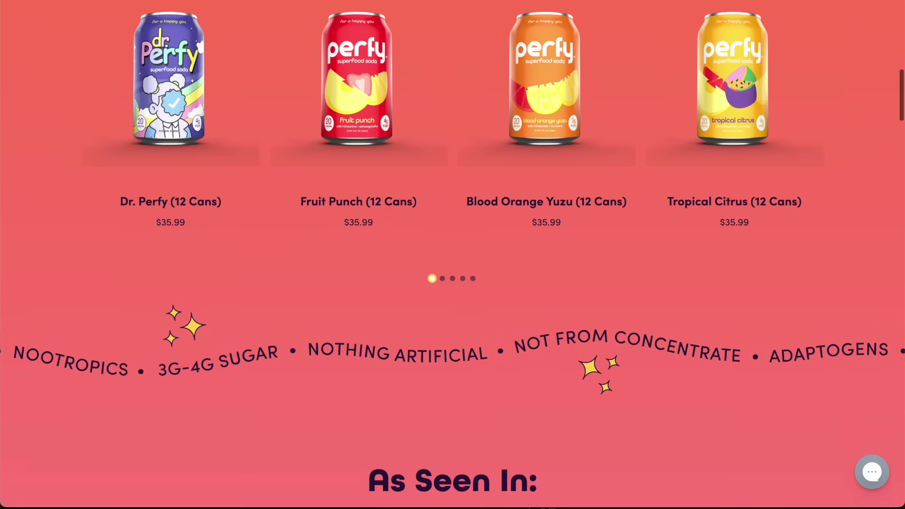
# Untick two font categories on Google Fonts, leaving Serif plus one other
pyautogui.scroll(-9, 453, 254)
pyautogui.scroll(-3, 453, 254)
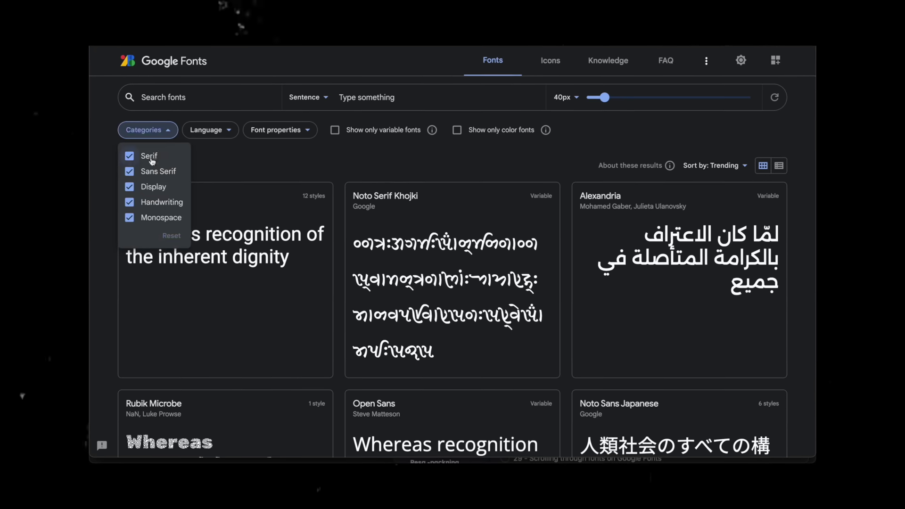
pyautogui.click(127, 168)
pyautogui.click(127, 183)
# Filter Google Fonts to families with 10+ styles using the Number of styles slider
pyautogui.click(263, 127)
pyautogui.click(247, 173)
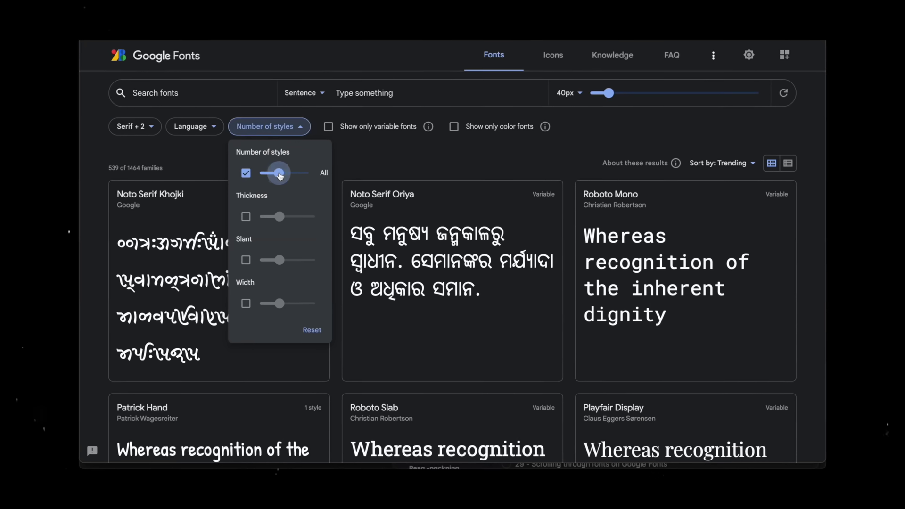
pyautogui.moveTo(271, 174); pyautogui.dragTo(299, 182)
pyautogui.click(340, 165)
pyautogui.scroll(-2, 340, 165)
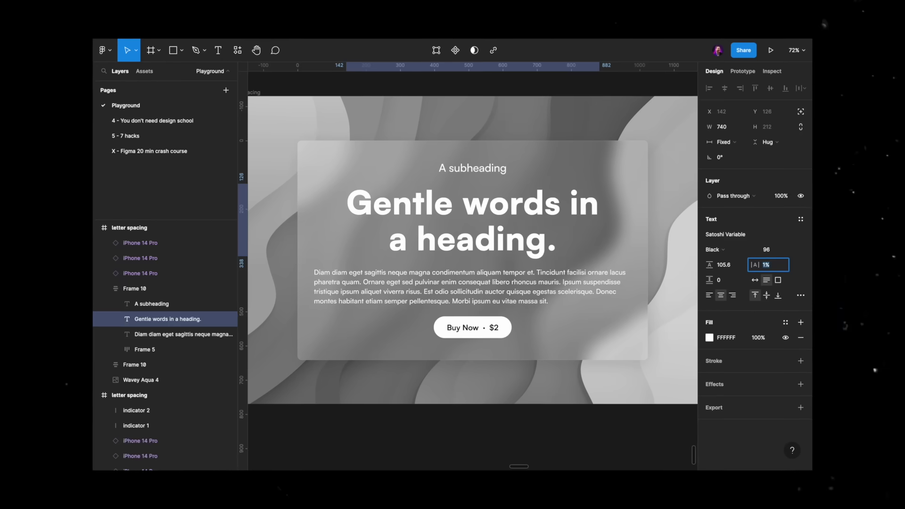
pyautogui.press('Up')
pyautogui.press('Up')
pyautogui.press('Up')
pyautogui.press('Up')
pyautogui.press('Up')
pyautogui.press('Up')
pyautogui.hotkey('shift', 'Up')
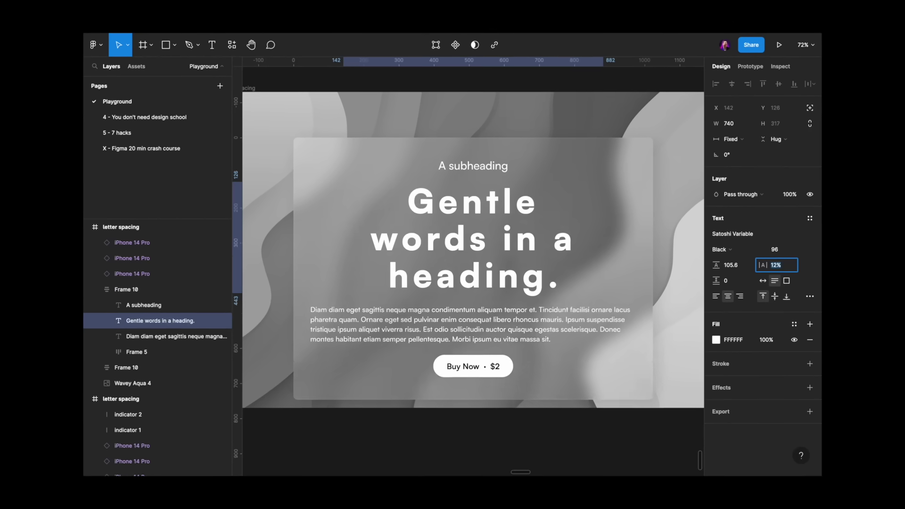
pyautogui.hotkey('shift', 'Down')
pyautogui.hotkey('shift', 'Down')
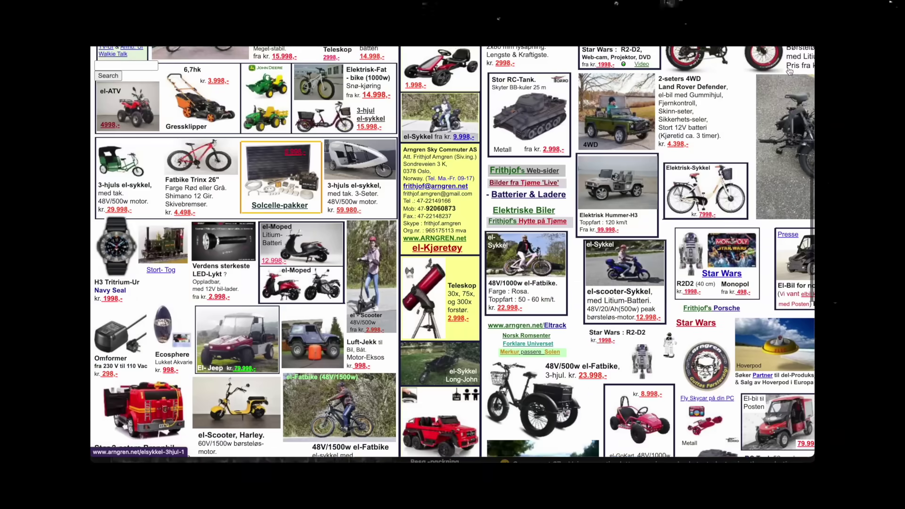
pyautogui.scroll(-3, 452, 250)
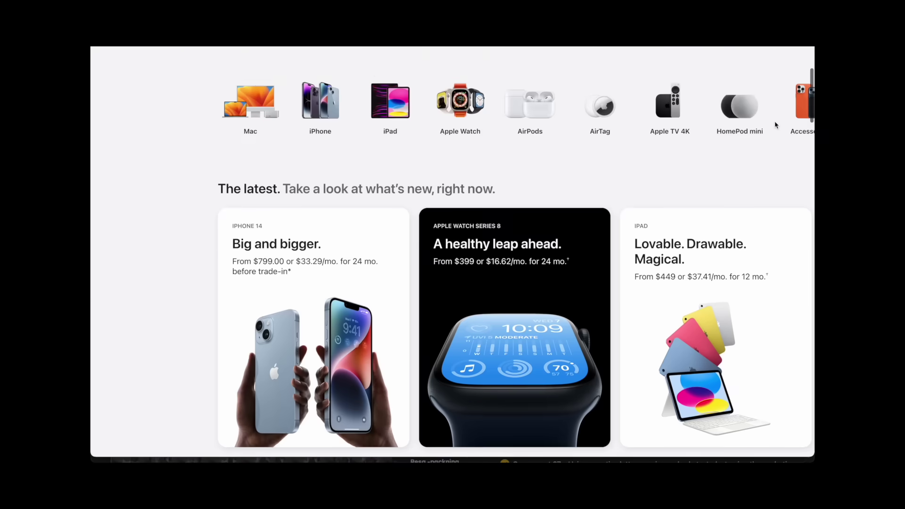
pyautogui.scroll(-2, 776, 125)
pyautogui.scroll(-3, 776, 125)
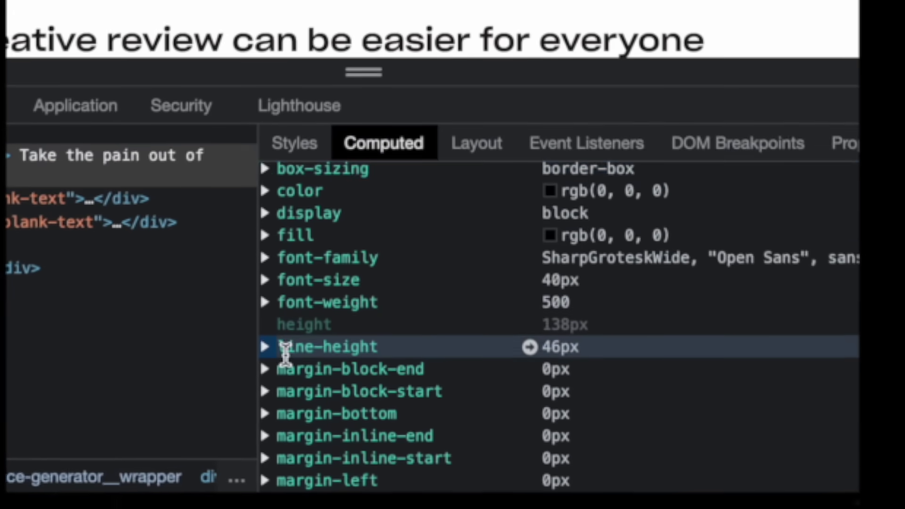
# Inspect the page heading's computed styles: 40px font size, 46px line height
pyautogui.click(344, 347)
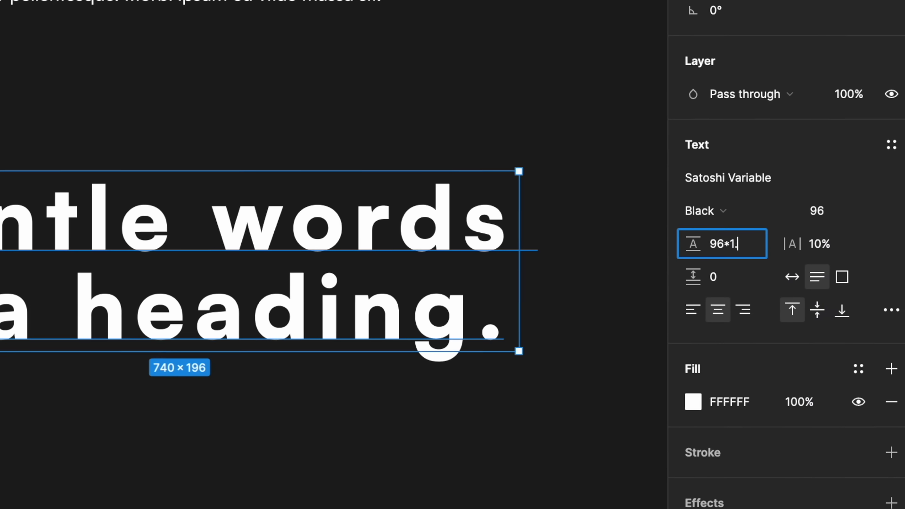
# Set line height to 96*1.2 for the heading and 20*1.5 (30) for the body paragraph
pyautogui.write('2')
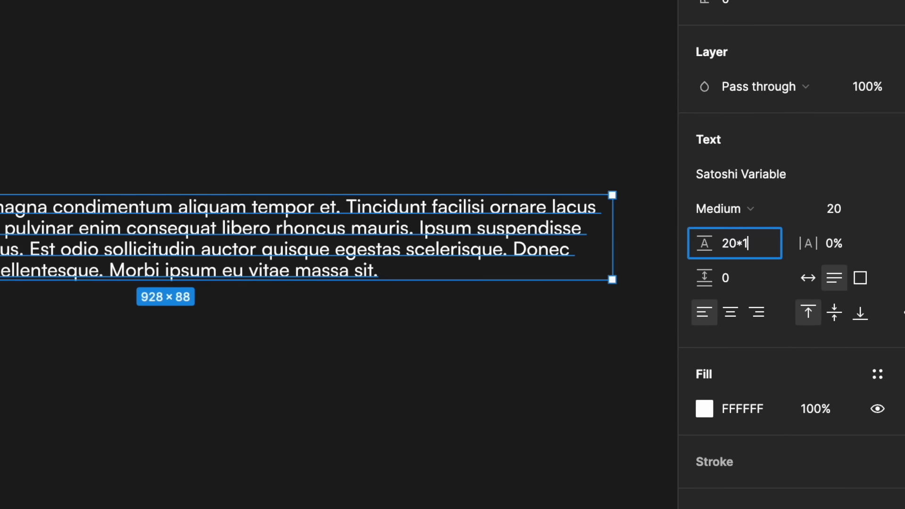
pyautogui.write('.3')
pyautogui.press('BackSpace')
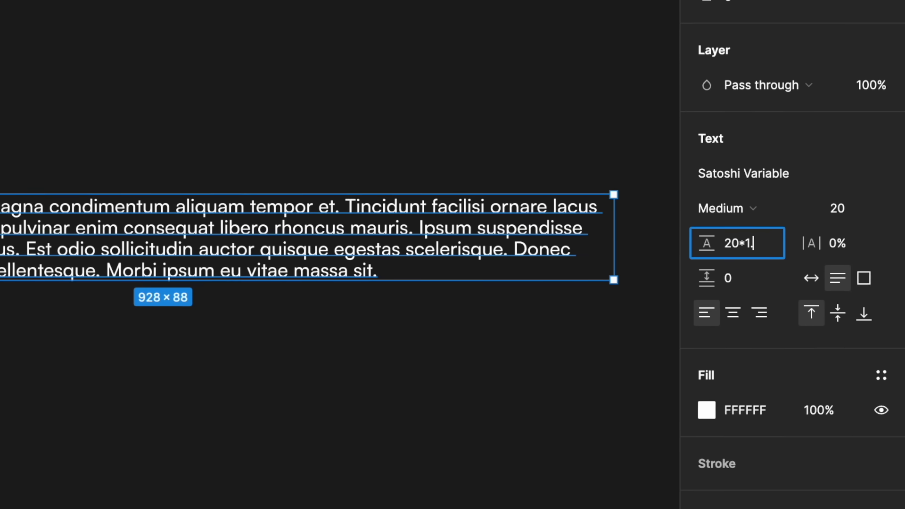
pyautogui.write('4')
pyautogui.press('BackSpace')
pyautogui.write('5')
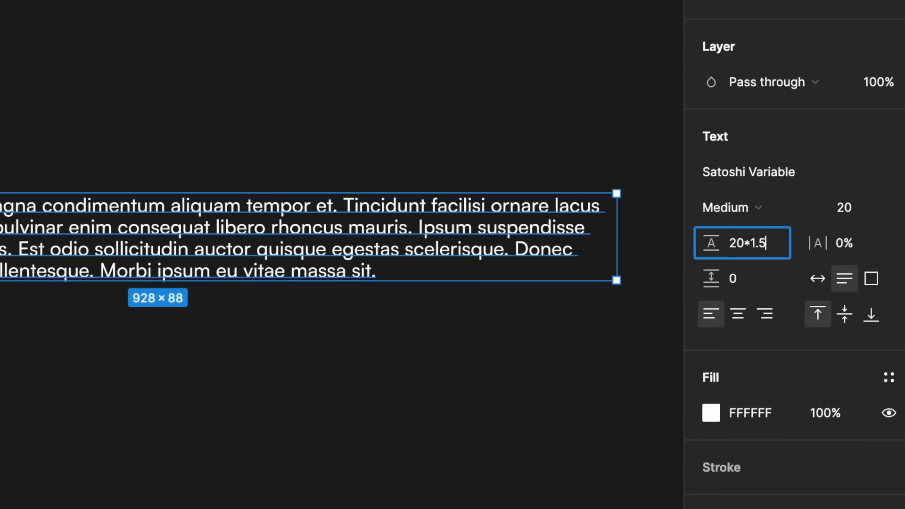
pyautogui.press('Return')
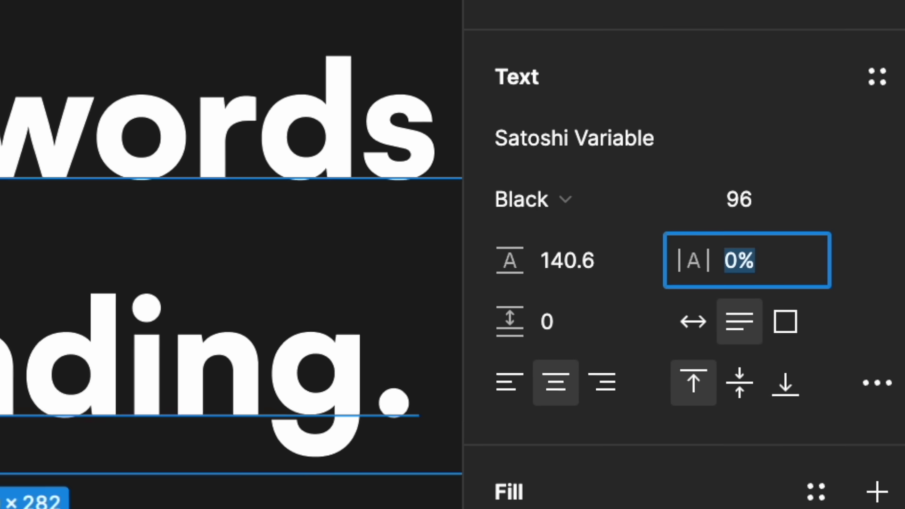
pyautogui.press('Down')
pyautogui.press('Down')
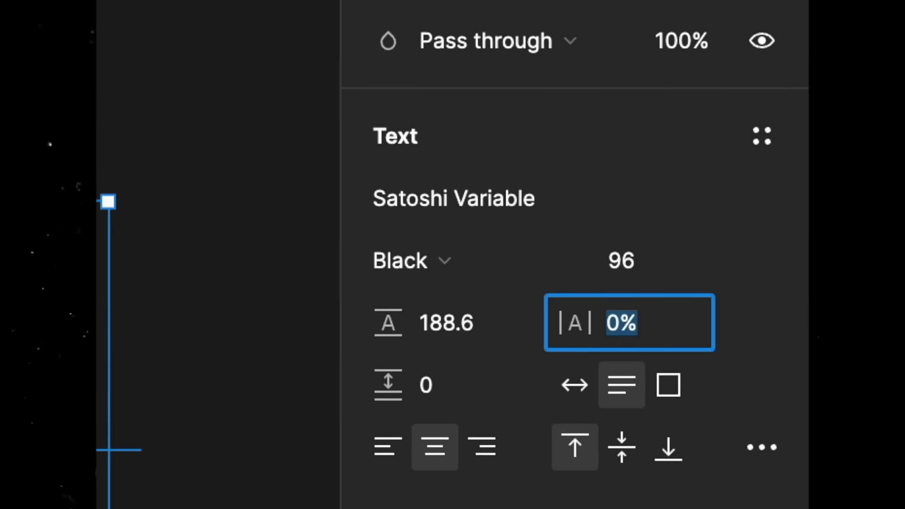
# Try heading letter spacing at 5% and 6%, then -1%; tighten paragraph spacing to -4%
pyautogui.press('Down')
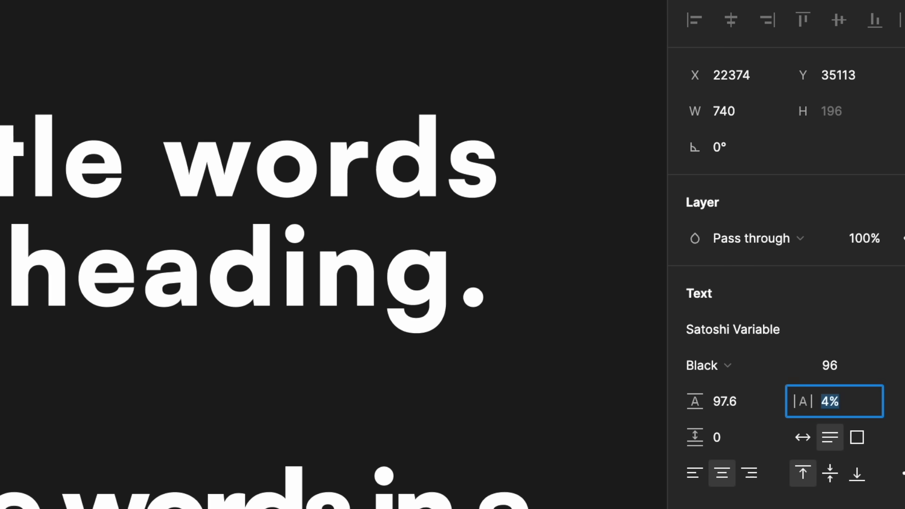
pyautogui.press('Up')
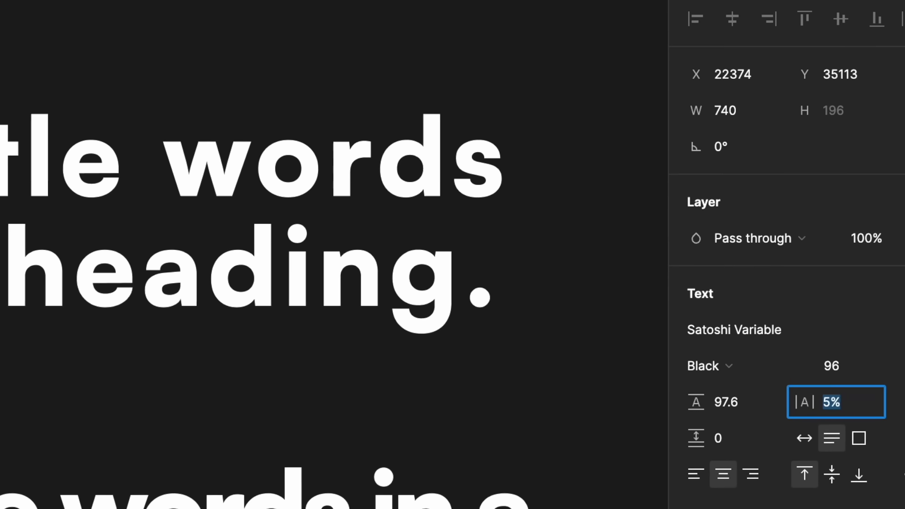
pyautogui.press('Up')
pyautogui.press('Up')
pyautogui.press('Up')
pyautogui.press('Up')
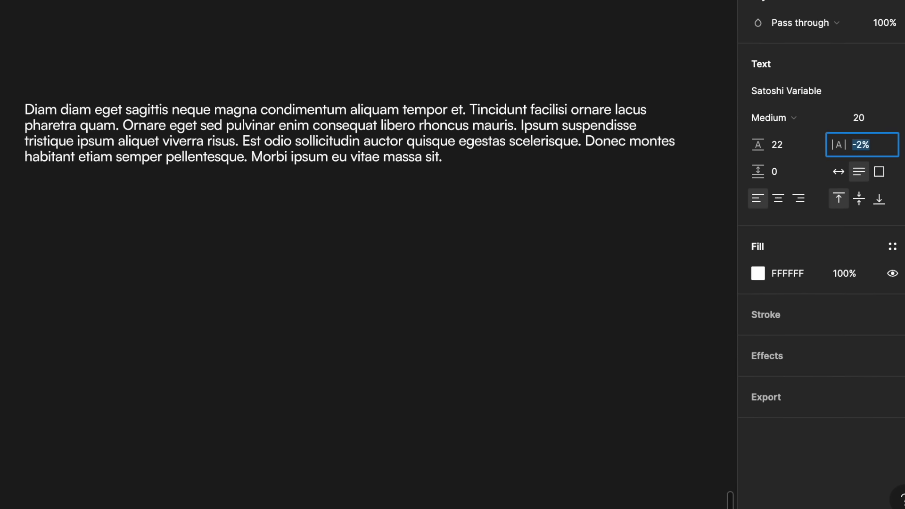
pyautogui.press('Down')
pyautogui.press('Down')
pyautogui.press('Down')
pyautogui.press('Down')
pyautogui.press('Down')
pyautogui.press('Down')
pyautogui.press('Down')
pyautogui.press('Down')
pyautogui.press('Down')
pyautogui.press('Down')
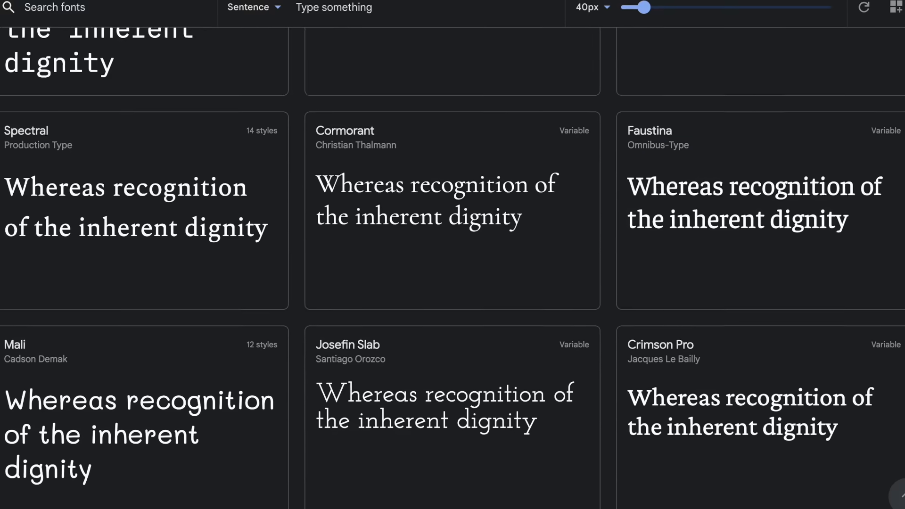
pyautogui.scroll(-8, 452, 264)
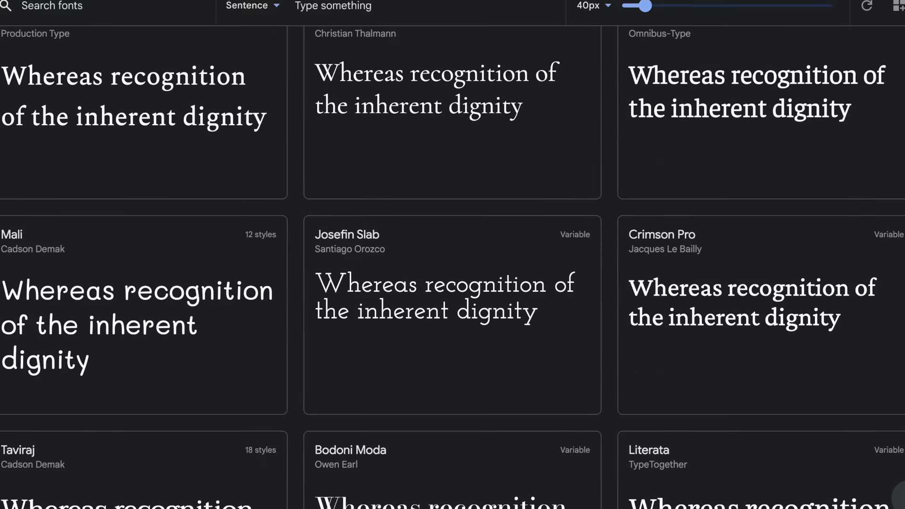
pyautogui.scroll(-3, 453, 264)
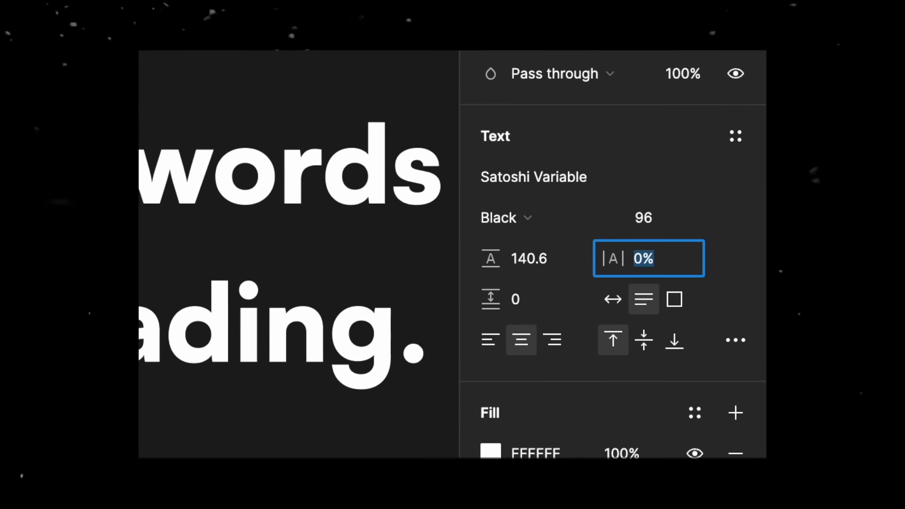
# Compare the heading's letter spacing at -1% and -2%, keeping -2%
pyautogui.press('Down')
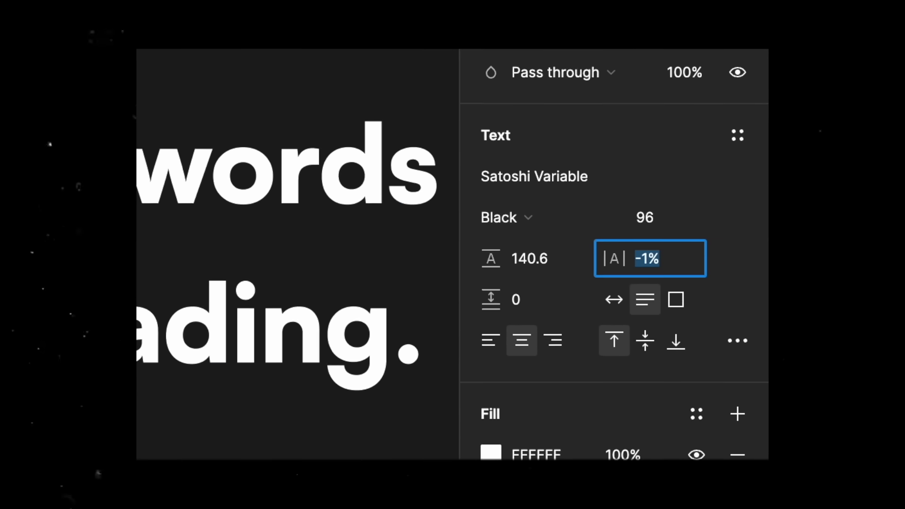
pyautogui.press('Down')
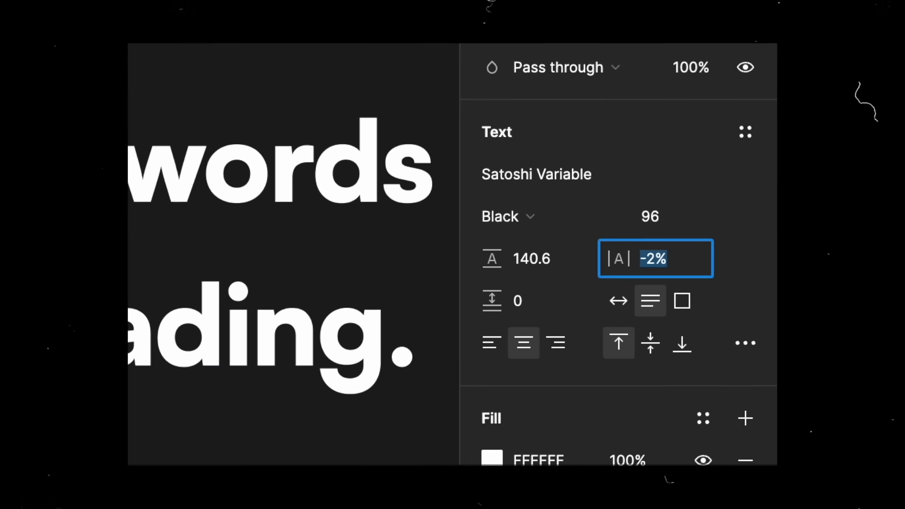
pyautogui.press('Up')
pyautogui.press('Down')
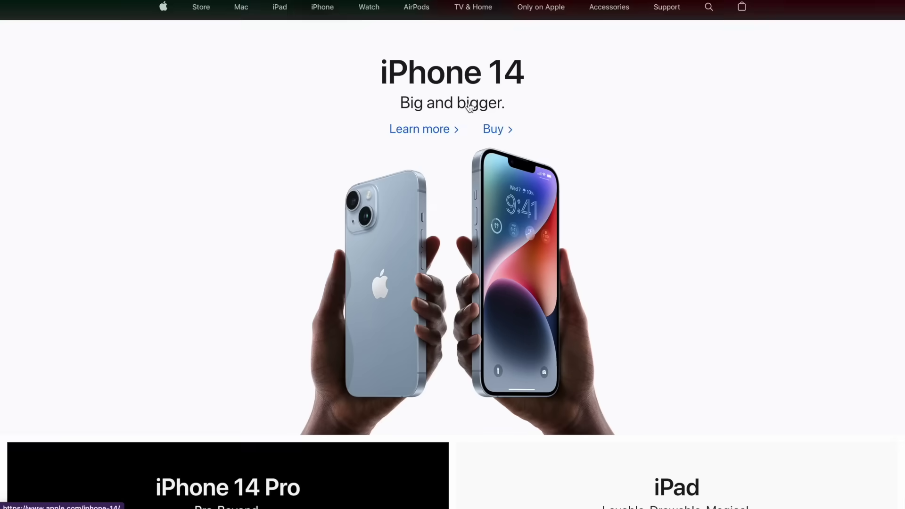
pyautogui.scroll(-7, 467, 107)
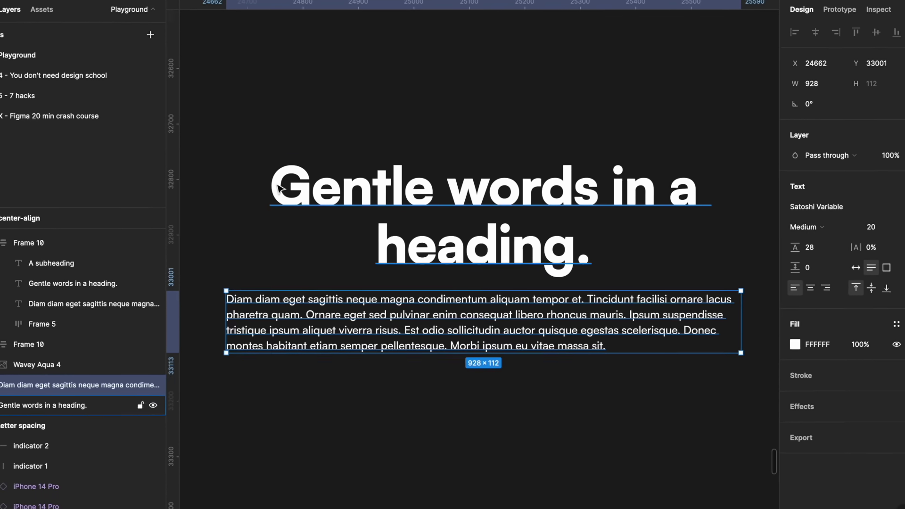
# Left-align the body paragraph below the centered heading
pyautogui.click(278, 188)
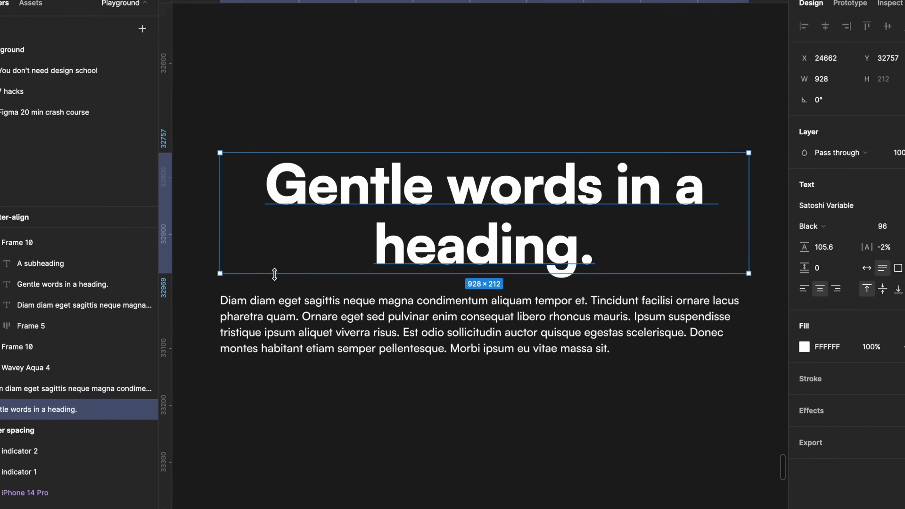
pyautogui.click(238, 285)
pyautogui.click(221, 301)
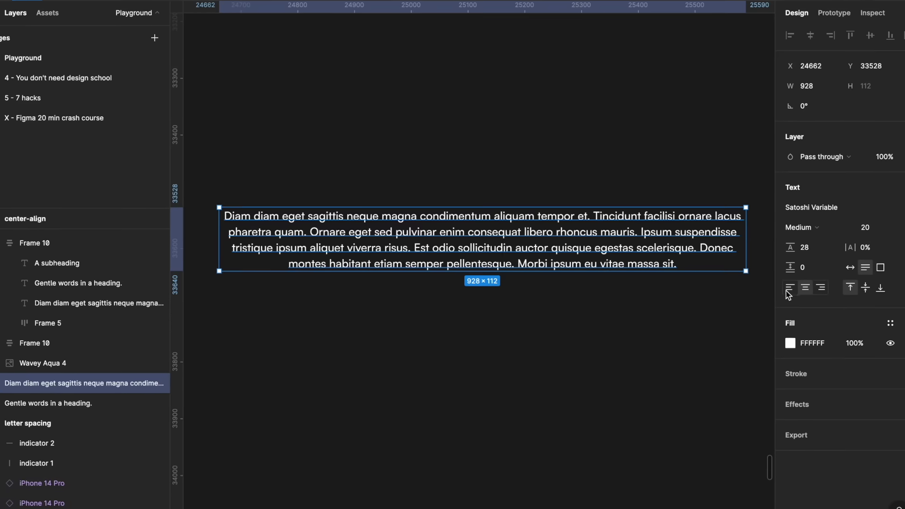
pyautogui.click(795, 288)
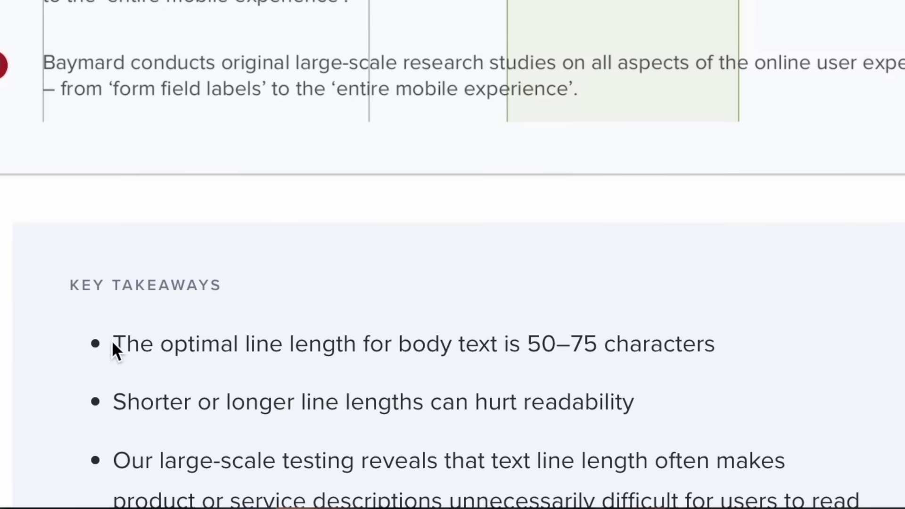
pyautogui.moveTo(112, 345); pyautogui.dragTo(599, 355)
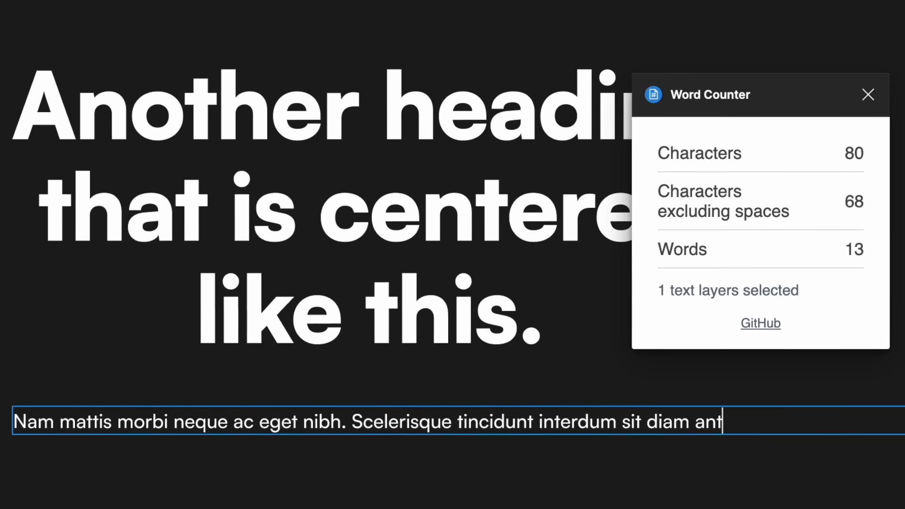
# Trim the short paragraph so it ends at "interdum sit." and start a new line
pyautogui.press('BackSpace')
pyautogui.press('BackSpace')
pyautogui.press('BackSpace')
pyautogui.press('BackSpace')
pyautogui.press('BackSpace')
pyautogui.press('BackSpace')
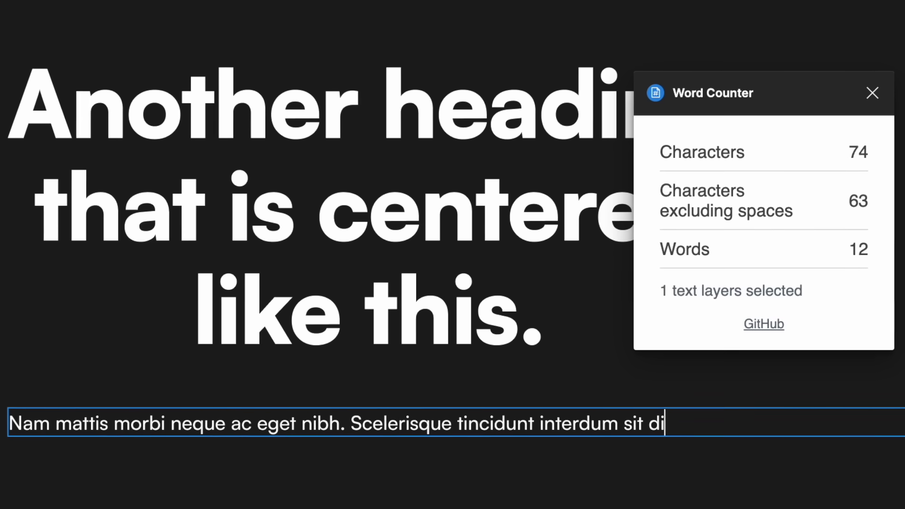
pyautogui.press('BackSpace')
pyautogui.press('BackSpace')
pyautogui.press('BackSpace')
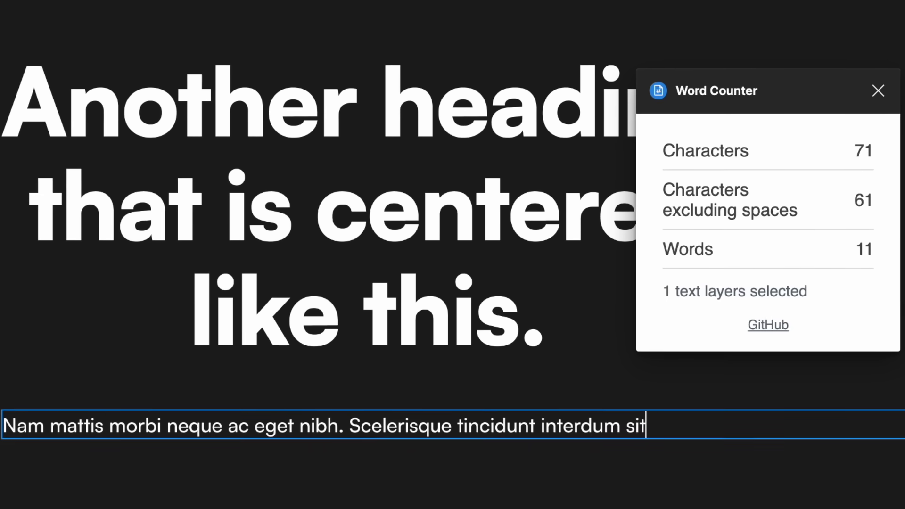
pyautogui.write('.')
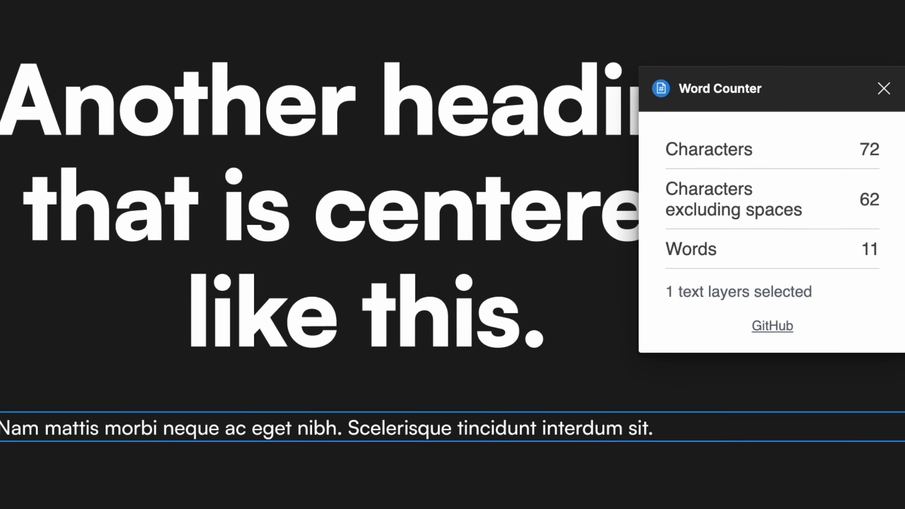
pyautogui.press('Return')
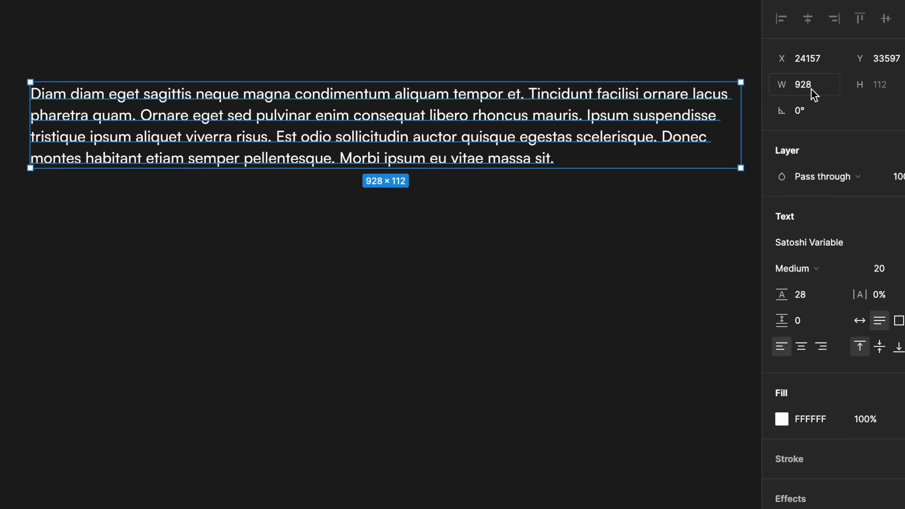
# Set the Diam diam body paragraph's width to 600 px
pyautogui.click(814, 87)
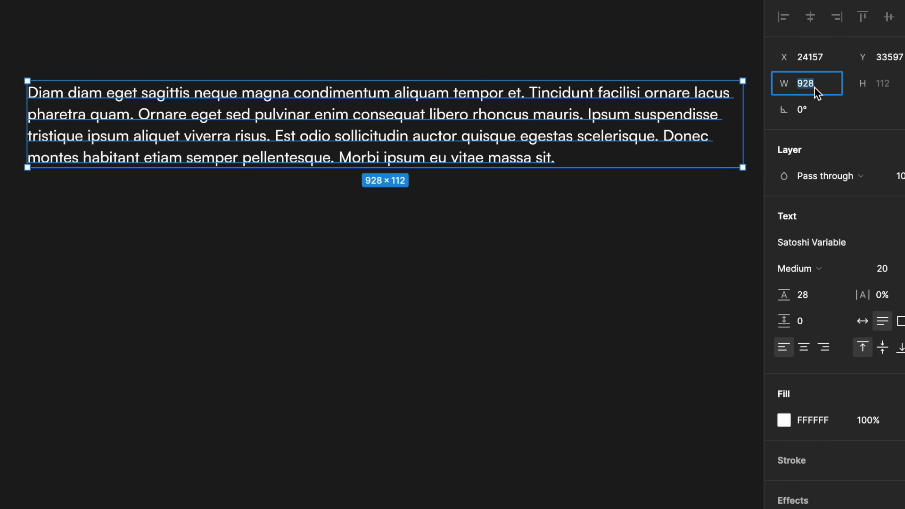
pyautogui.write('600')
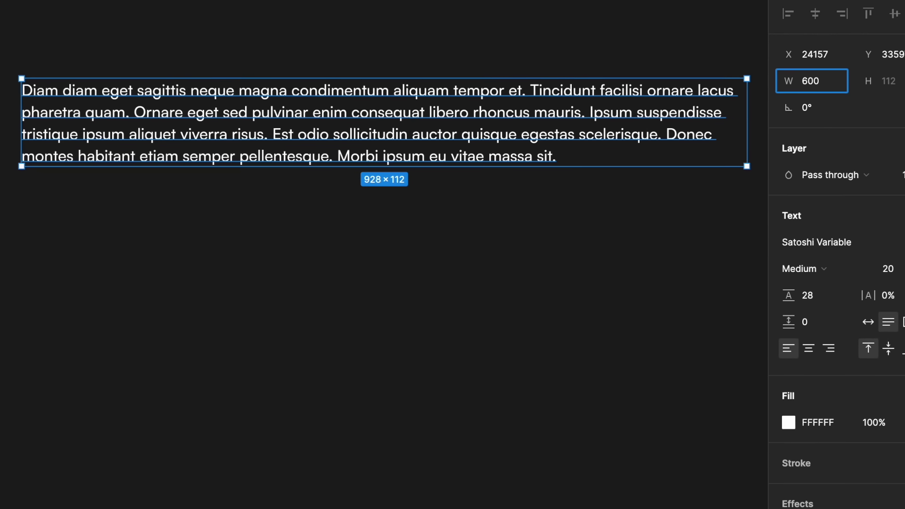
pyautogui.press('Return')
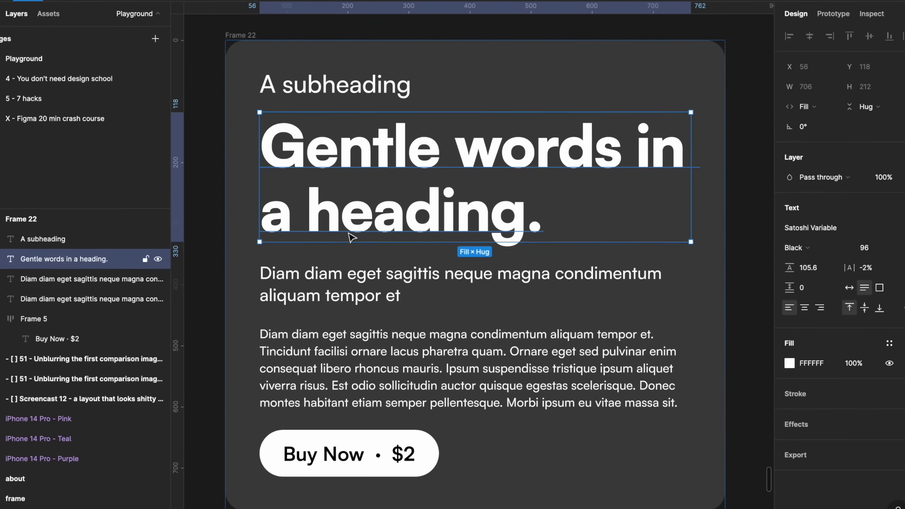
# Review each text layer's settings: paragraphs, heading, bold 24 subtitle, 85% body, Buy Now · $2 label
pyautogui.click(355, 267)
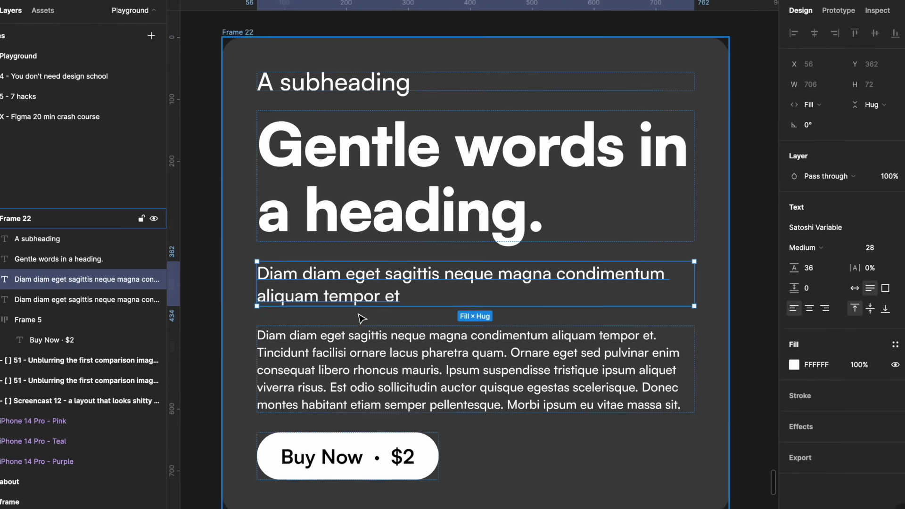
pyautogui.click(359, 340)
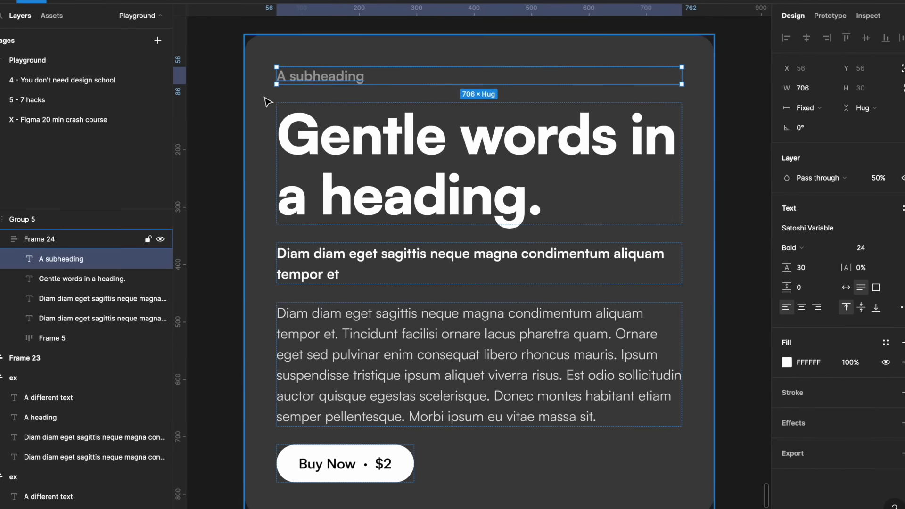
pyautogui.click(285, 149)
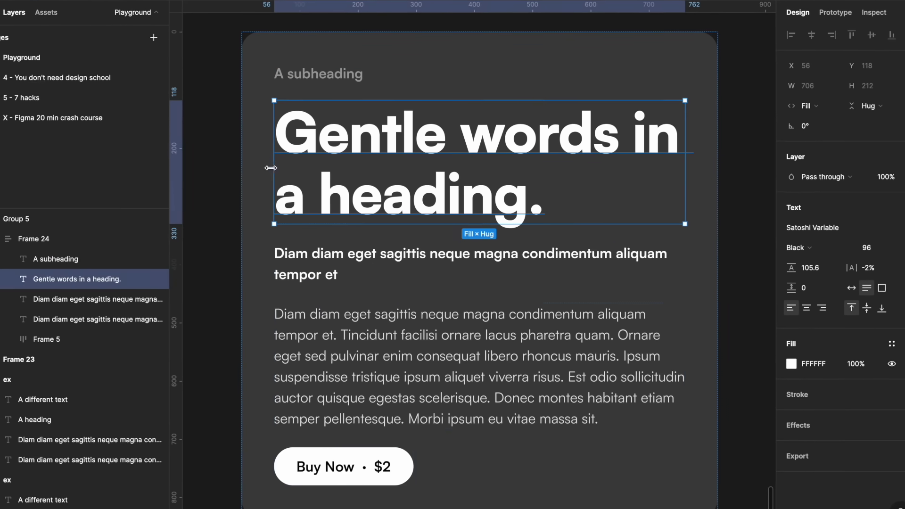
pyautogui.click(277, 253)
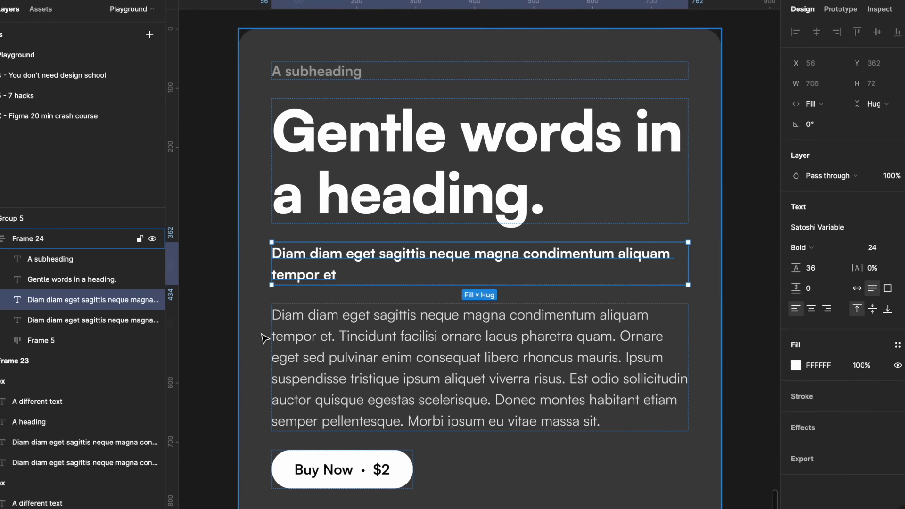
pyautogui.click(275, 340)
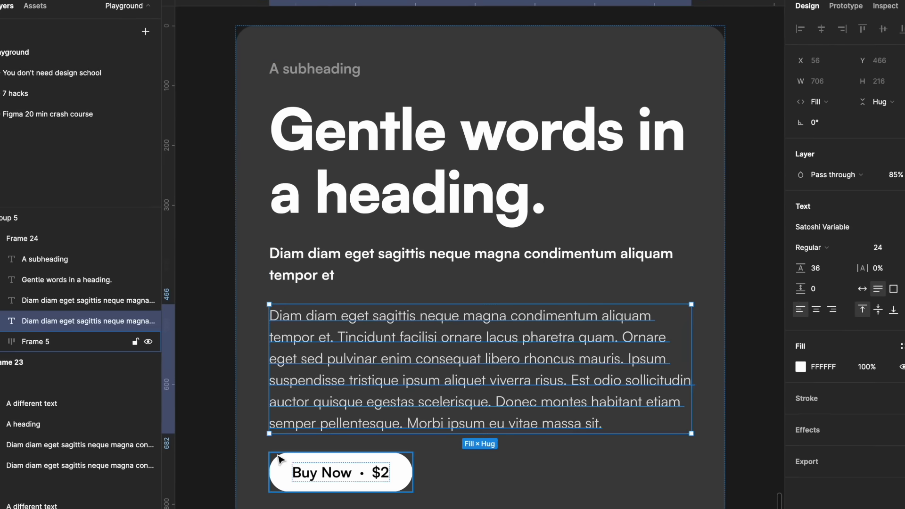
pyautogui.doubleClick(294, 471)
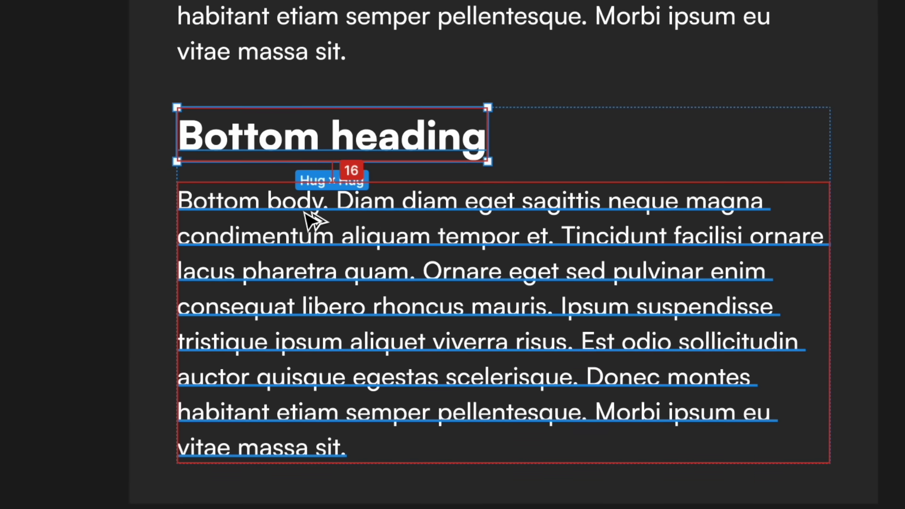
# Measure the 16 px spacing between the Bottom heading and its Bottom body paragraph
pyautogui.press('alt')
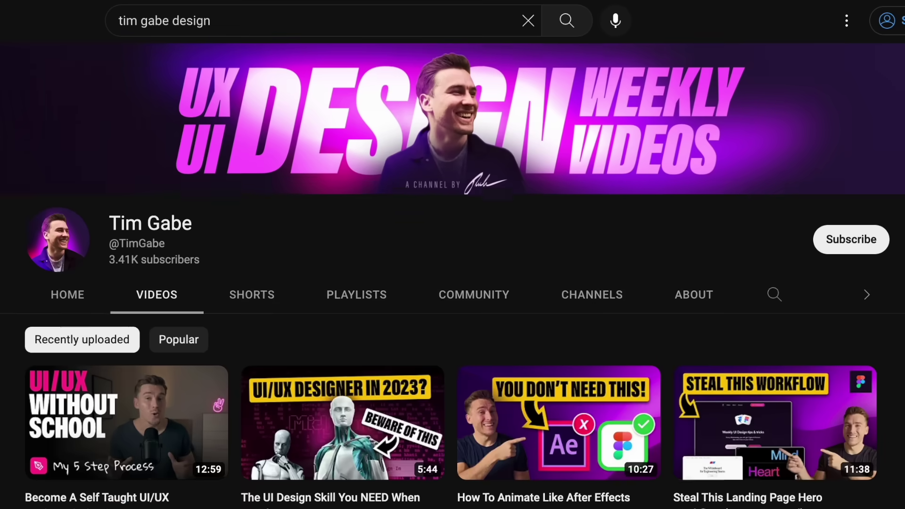
pyautogui.scroll(-2, 453, 283)
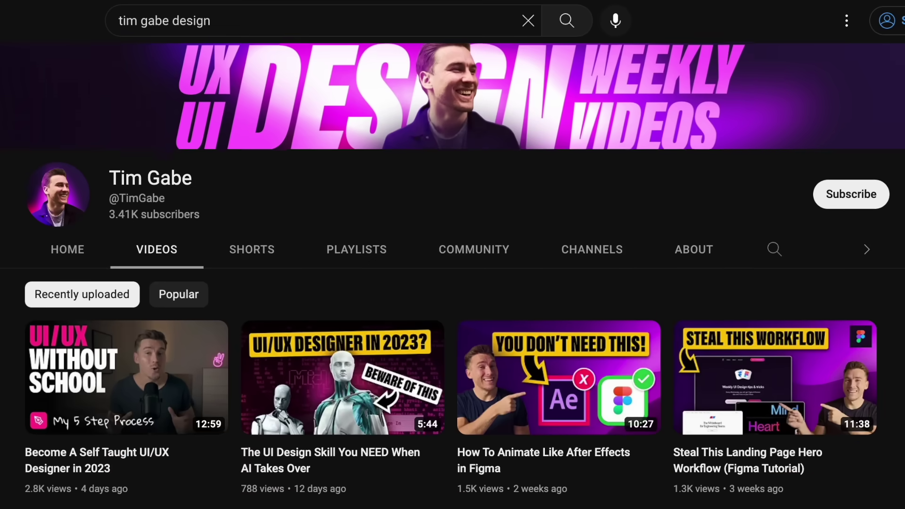
pyautogui.scroll(-2, 452, 283)
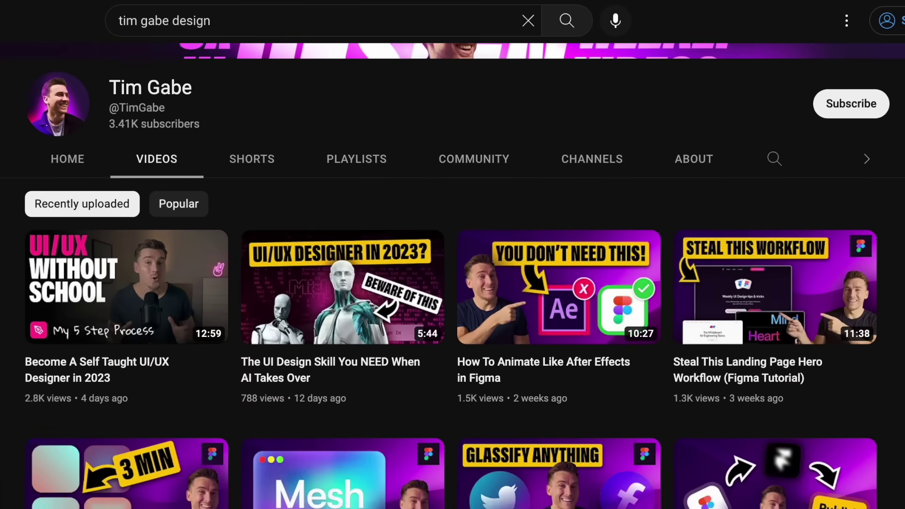